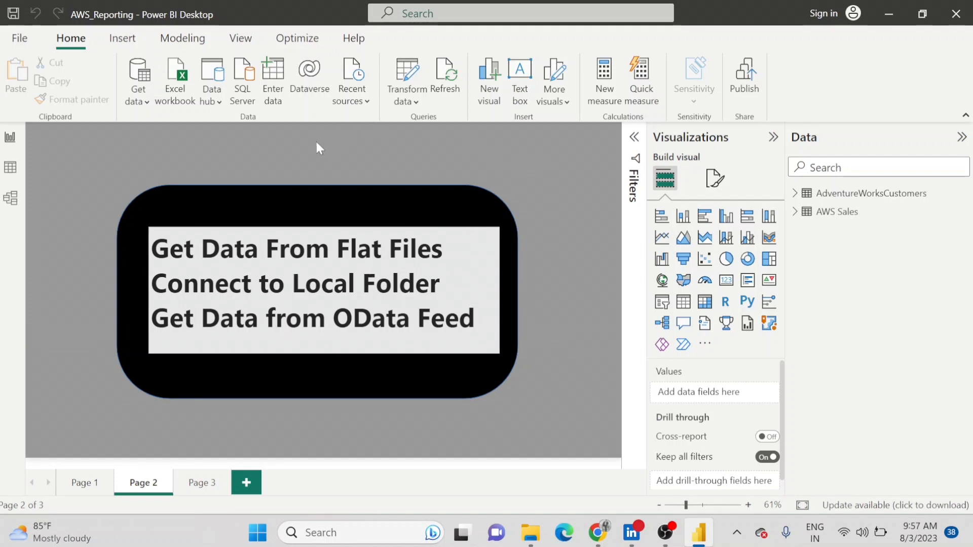
# Step: Start a new data connection using the OData feed connector
pyautogui.click(147, 101)
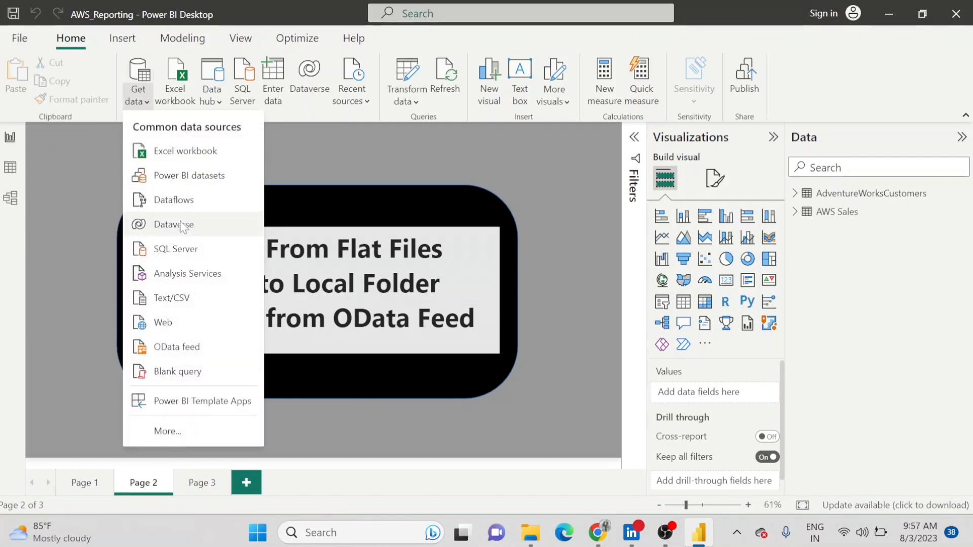
pyautogui.click(203, 349)
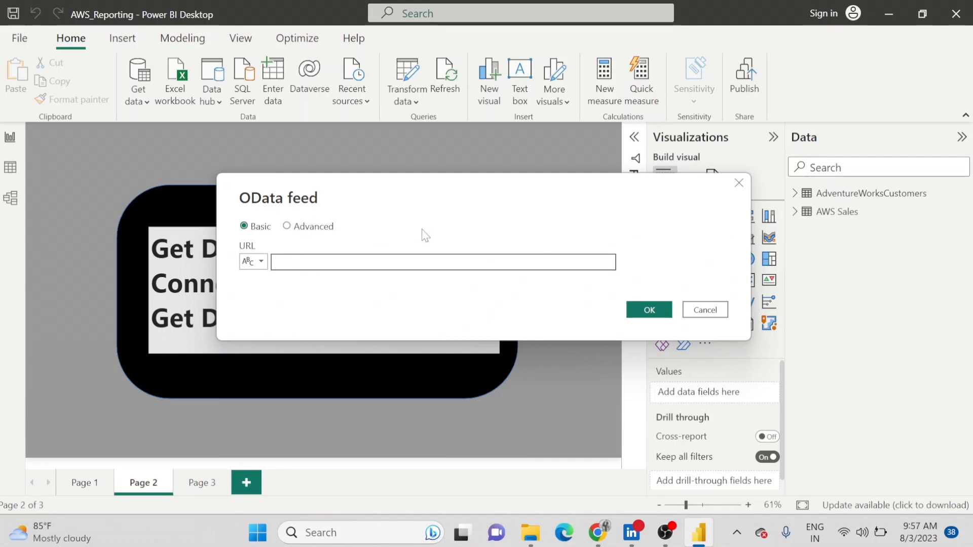
# Step: Switch to Chrome, search Google for "odata feed power bi" in a new tab and open Microsoft Learn's Power Query OData Feed connector article
pyautogui.click(597, 532)
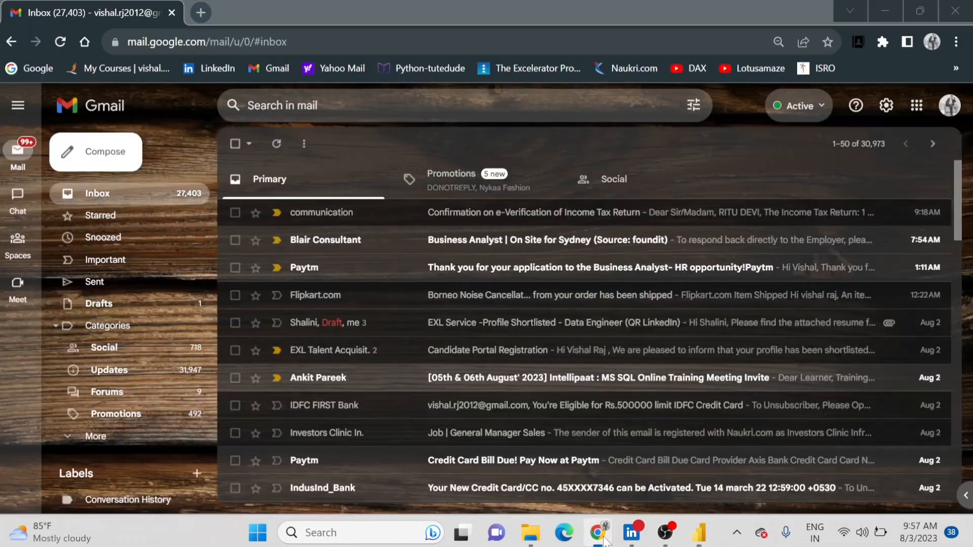
pyautogui.click(207, 16)
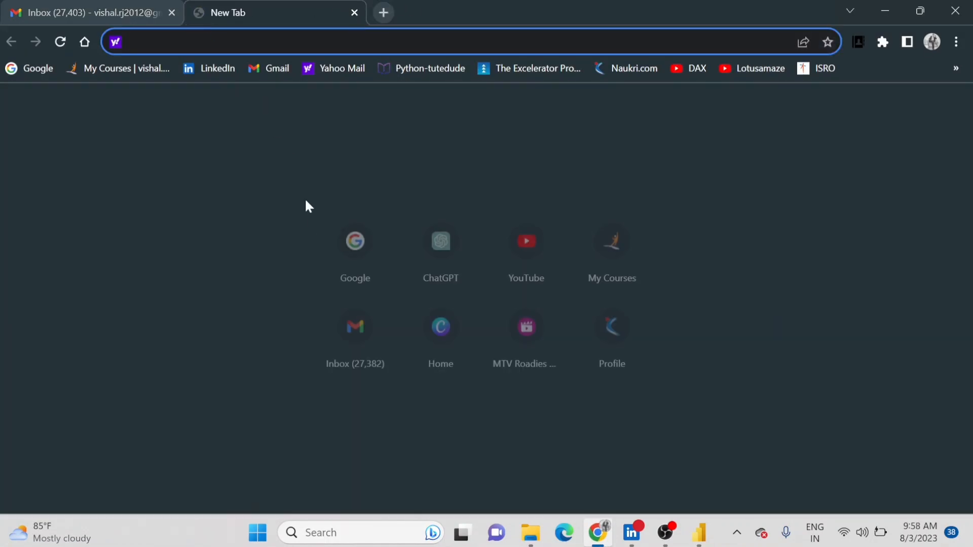
pyautogui.click(352, 260)
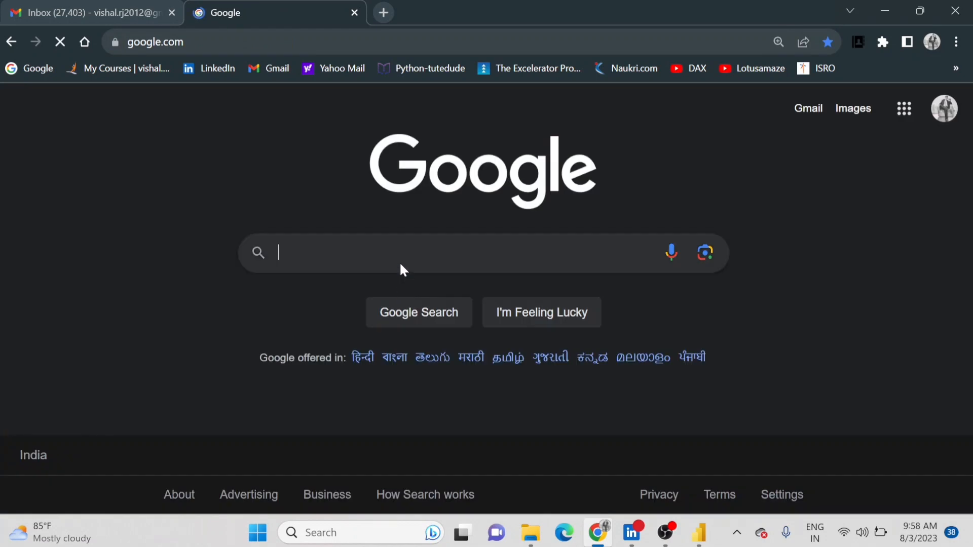
pyautogui.write('odata feed')
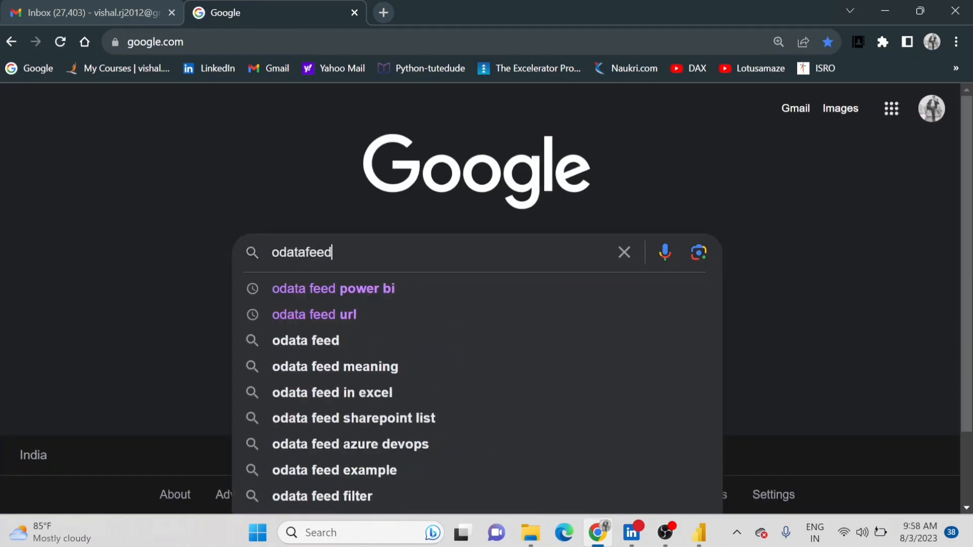
pyautogui.press('Down')
pyautogui.press('Return')
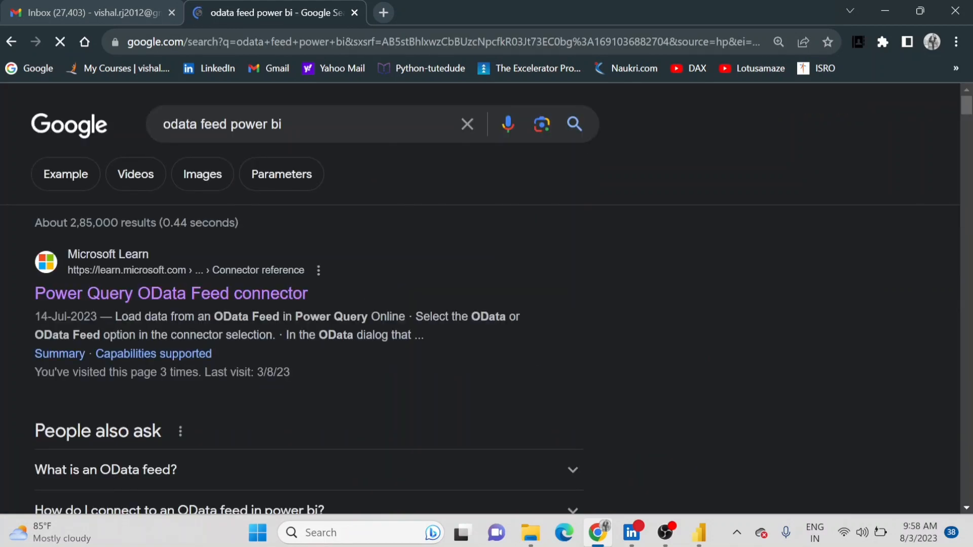
pyautogui.click(226, 299)
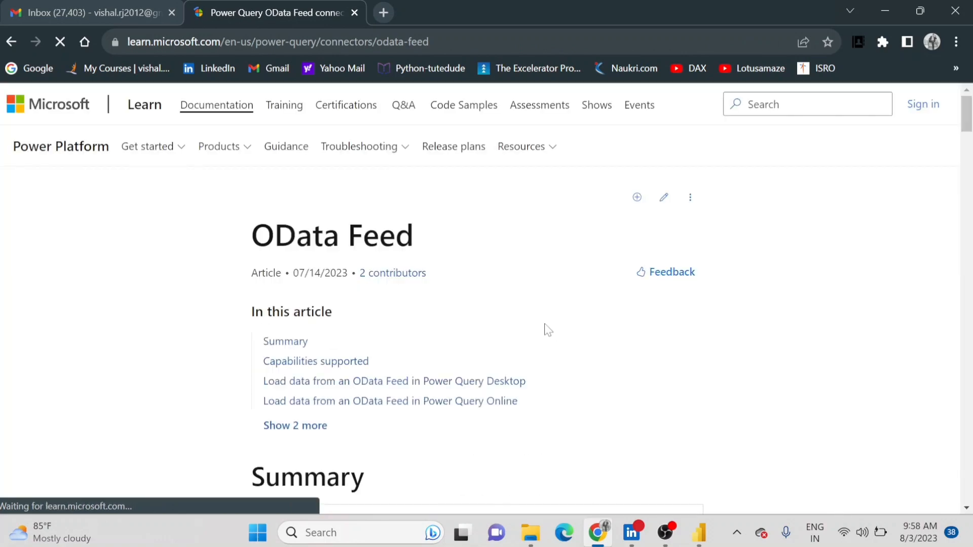
pyautogui.scroll(-6, 543, 343)
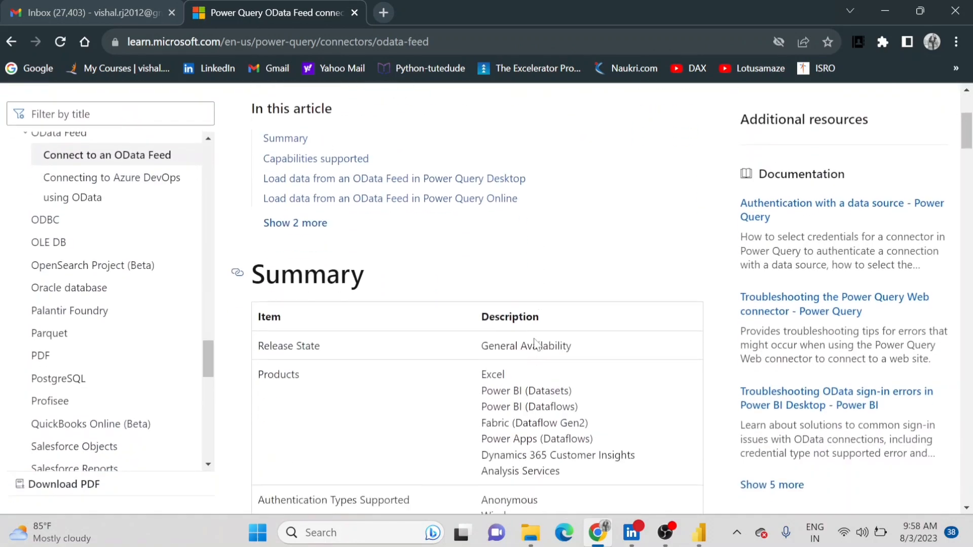
pyautogui.scroll(-10, 539, 345)
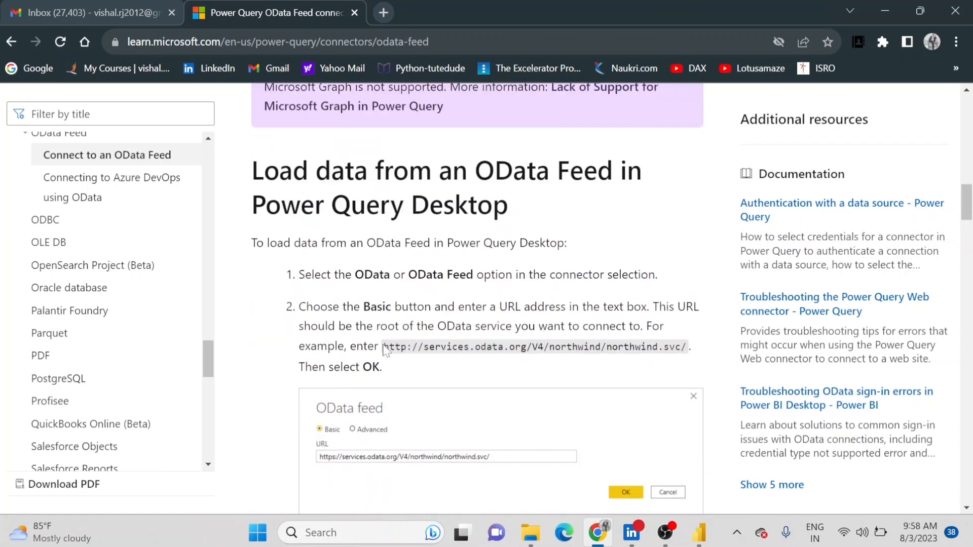
pyautogui.moveTo(383, 348); pyautogui.dragTo(684, 347)
pyautogui.hotkey('ctrl', 'c')
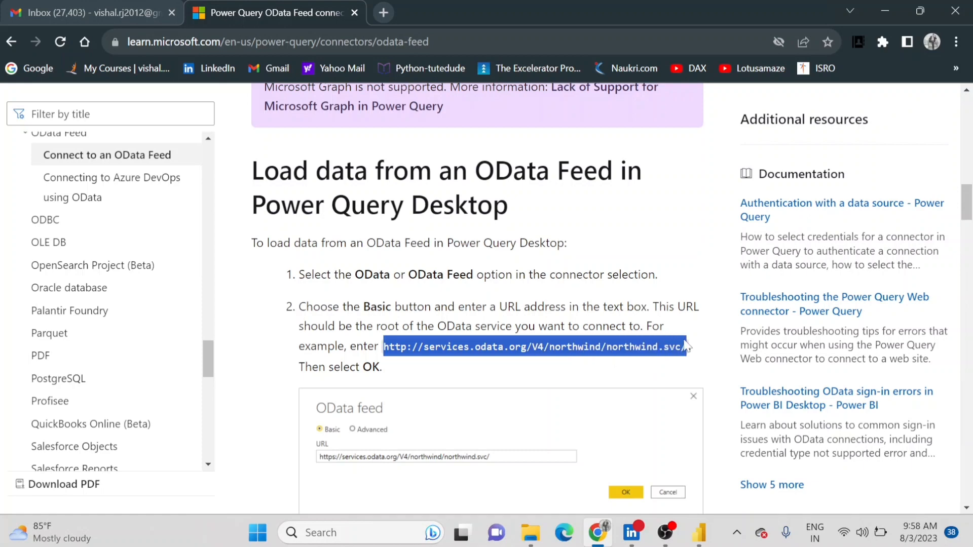
pyautogui.hotkey('alt', 'Tab')
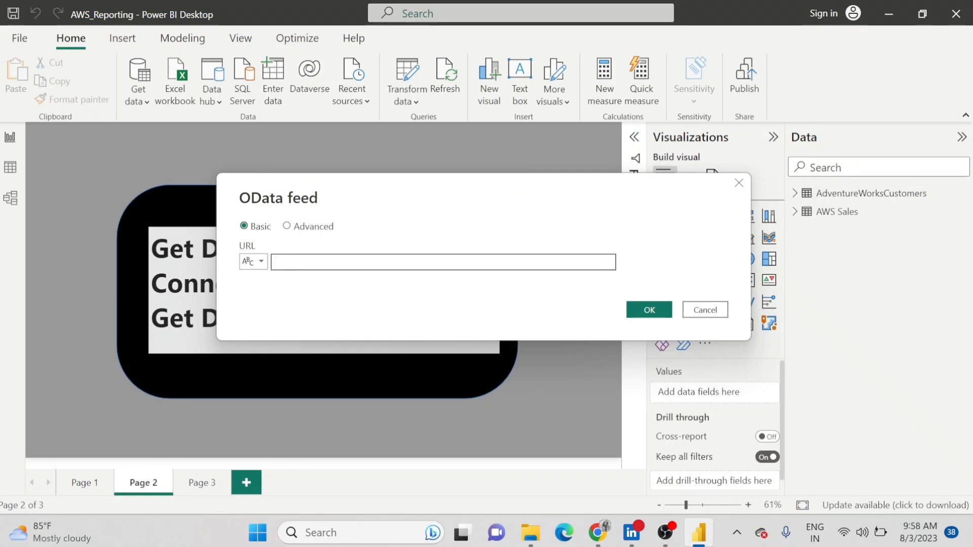
pyautogui.hotkey('ctrl', 'v')
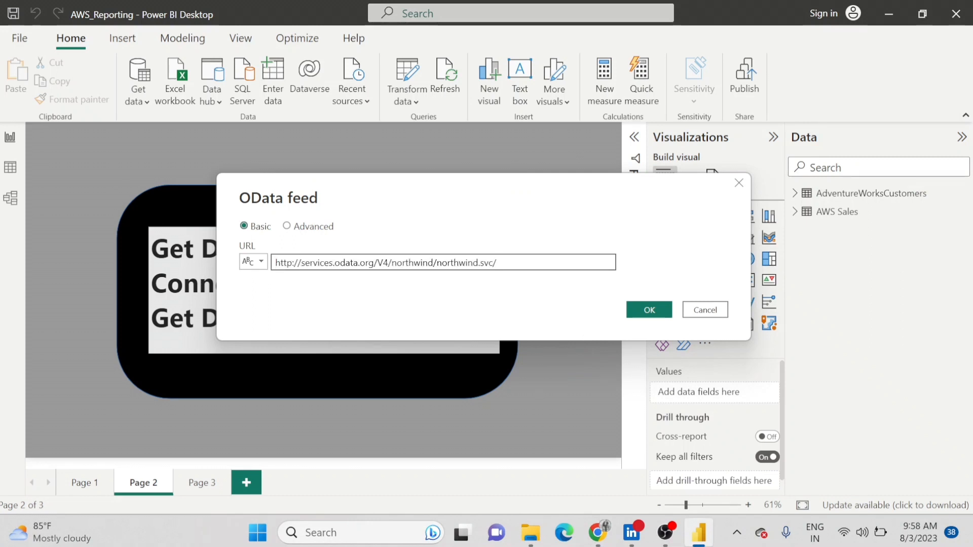
pyautogui.click(651, 314)
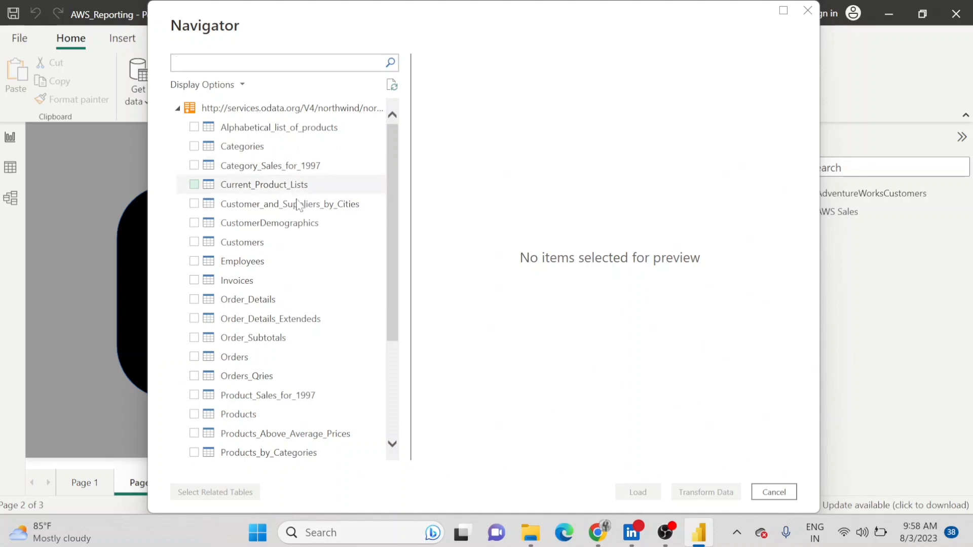
# Step: Look through the tables offered by the Northwind feed and preview the Orders table without keeping it selected
pyautogui.moveTo(395, 152); pyautogui.dragTo(395, 303)
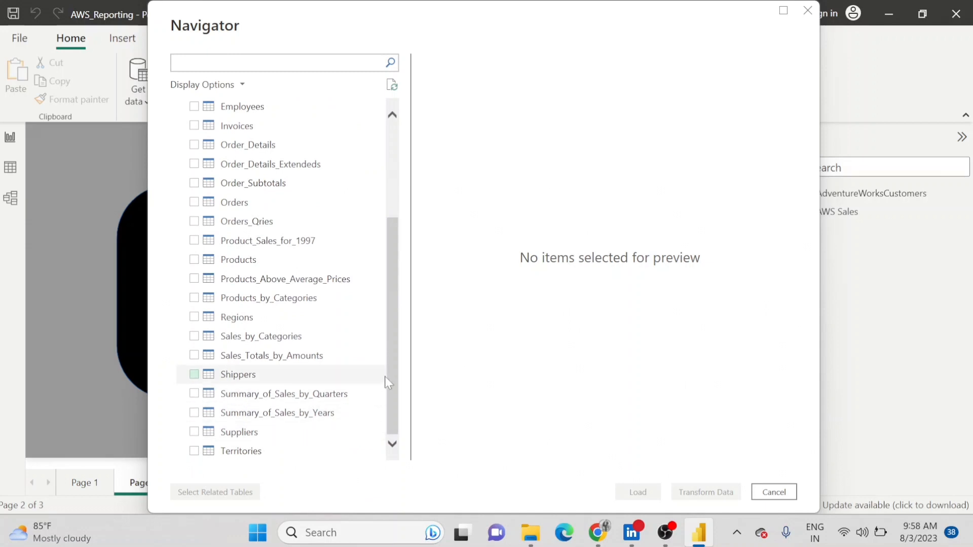
pyautogui.moveTo(398, 374); pyautogui.dragTo(370, 203)
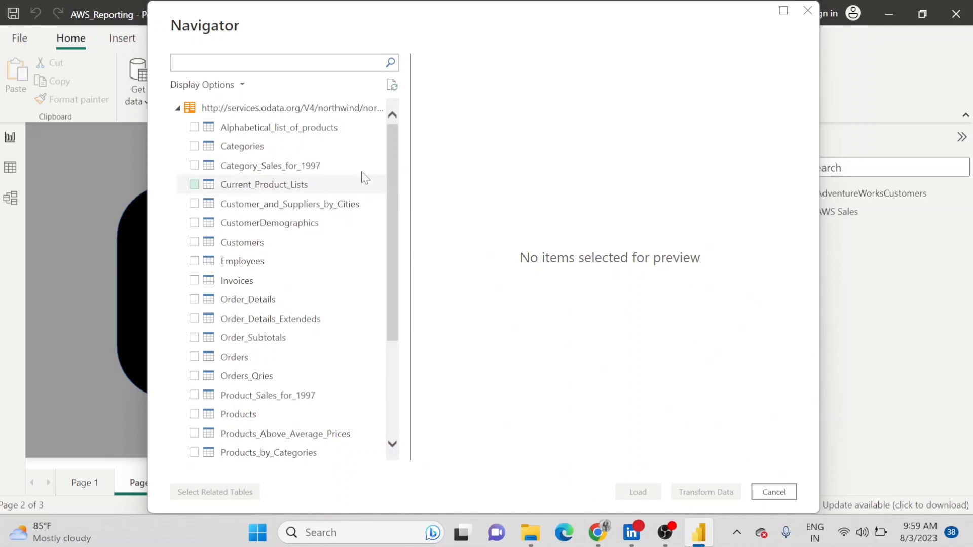
pyautogui.moveTo(388, 194); pyautogui.dragTo(388, 292)
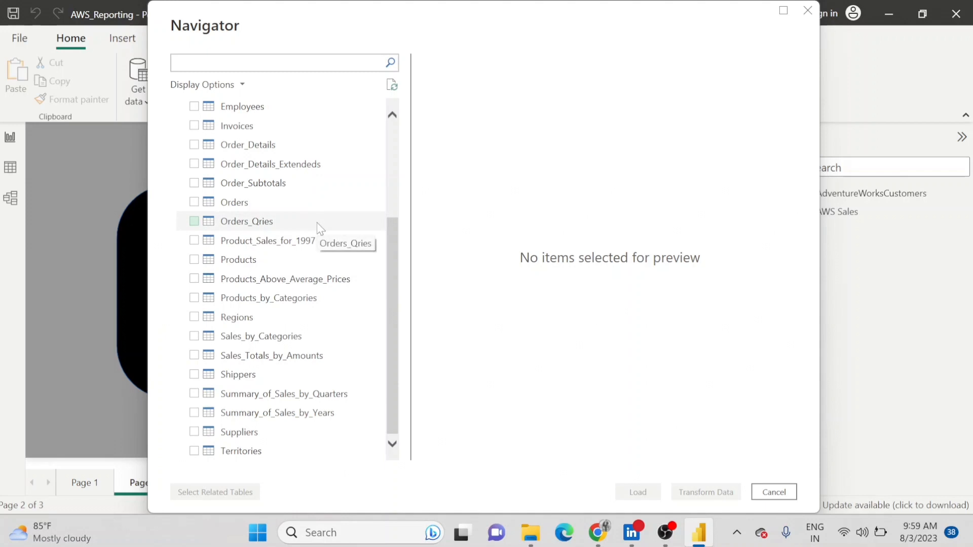
pyautogui.click(193, 205)
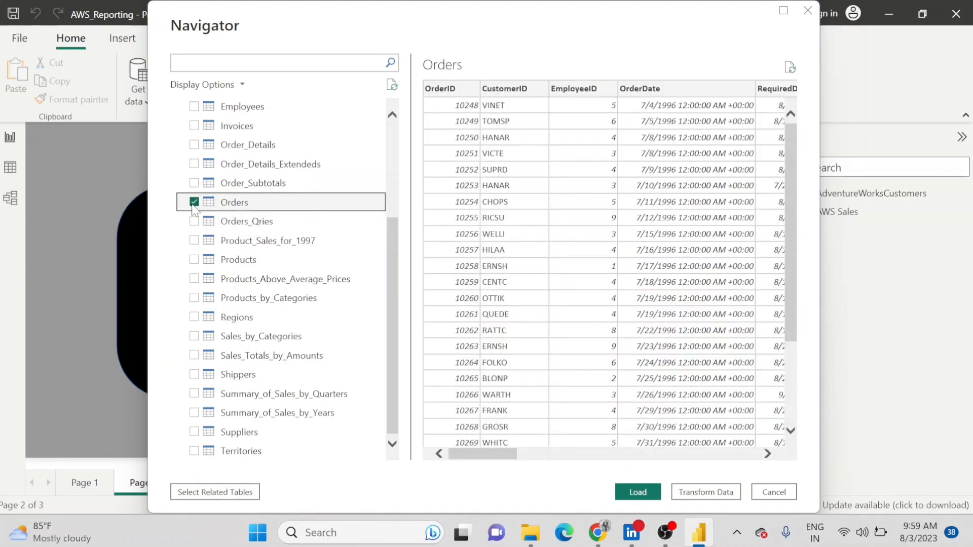
pyautogui.click(193, 205)
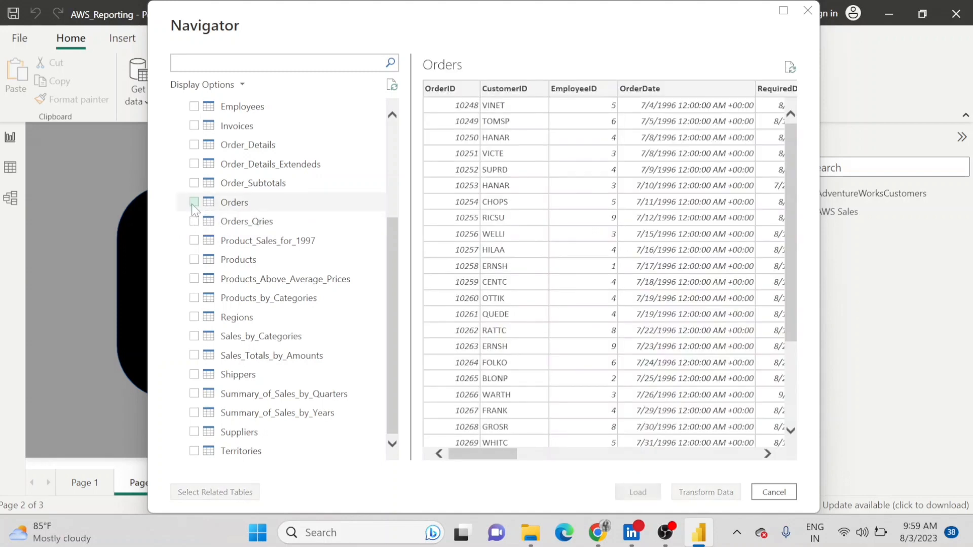
# Step: Select the Products, Regions, Orders and Customers tables of the Northwind feed and load them into the report
pyautogui.click(195, 260)
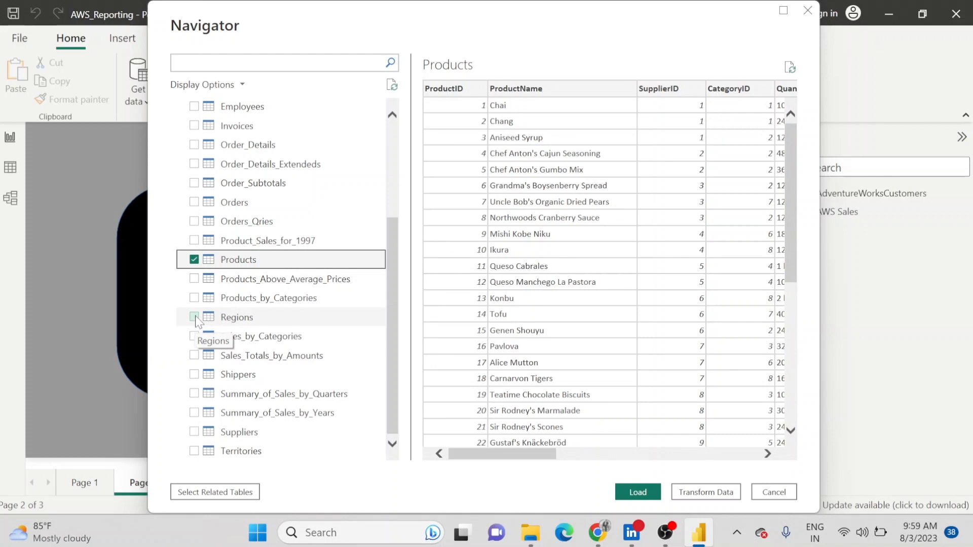
pyautogui.click(194, 317)
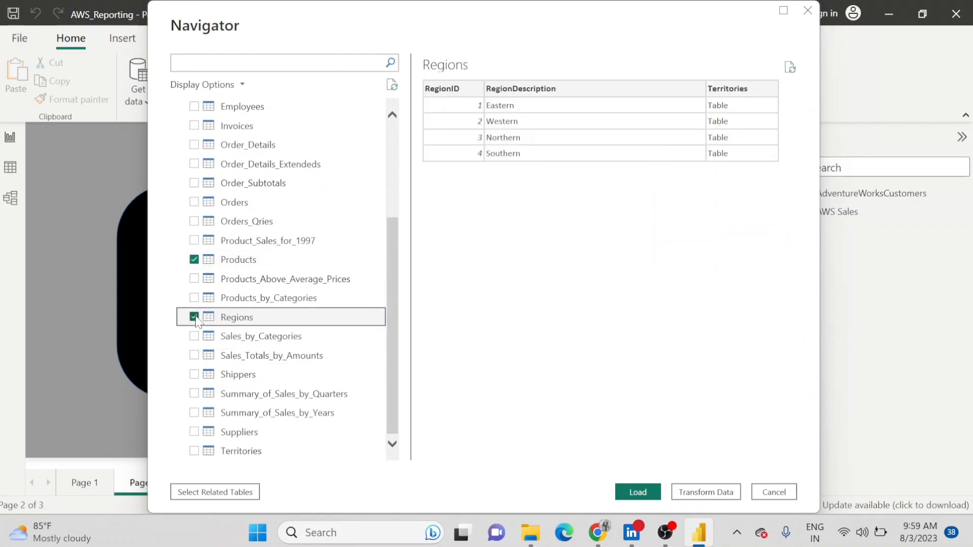
pyautogui.click(198, 205)
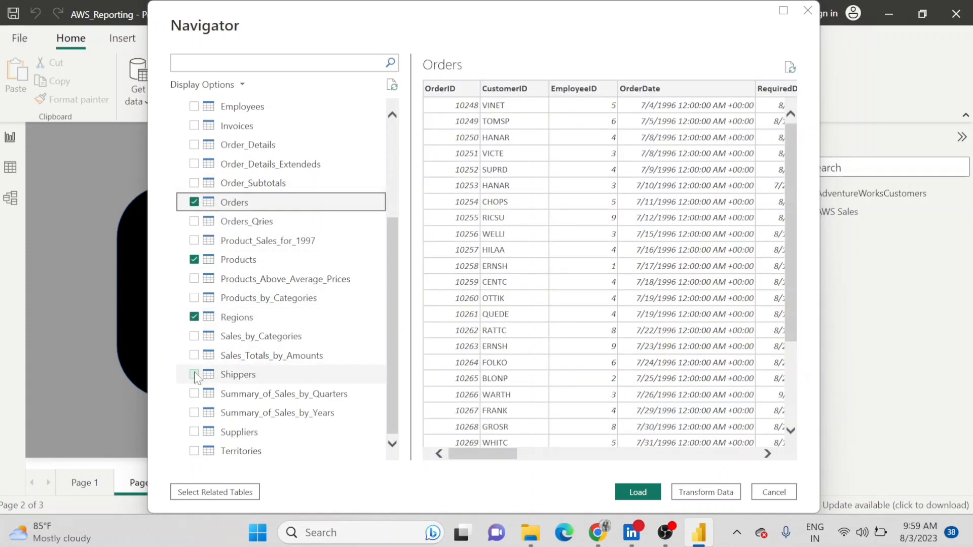
pyautogui.scroll(1, 307, 351)
pyautogui.scroll(2, 307, 350)
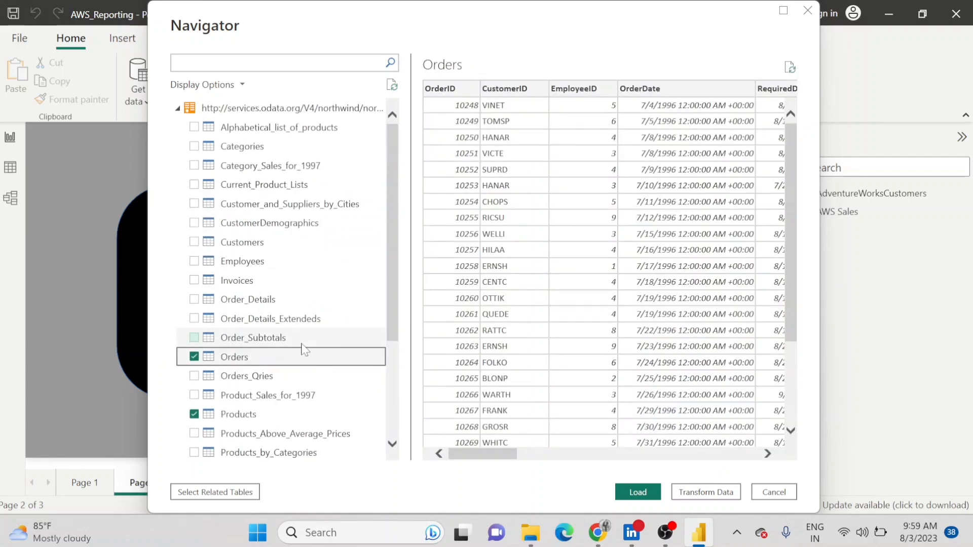
pyautogui.click(193, 245)
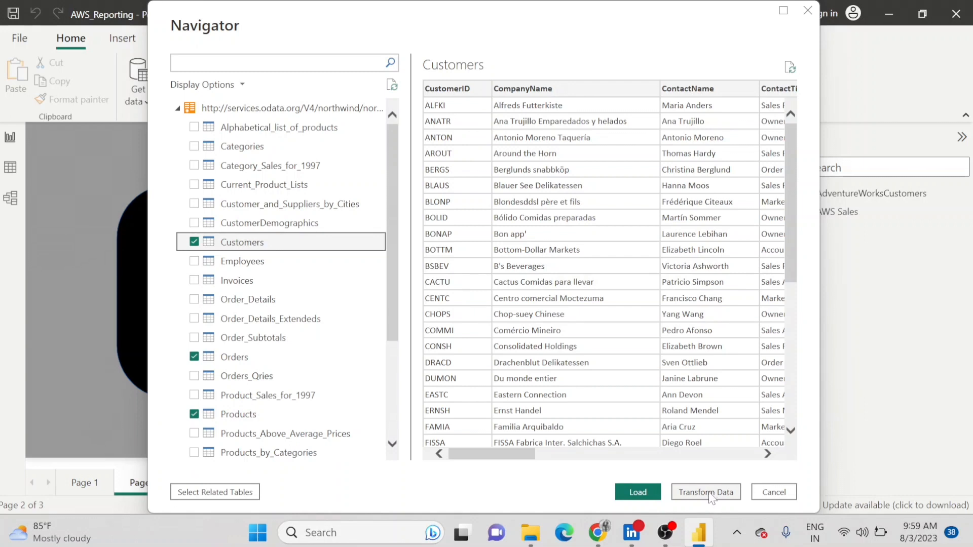
pyautogui.click(647, 496)
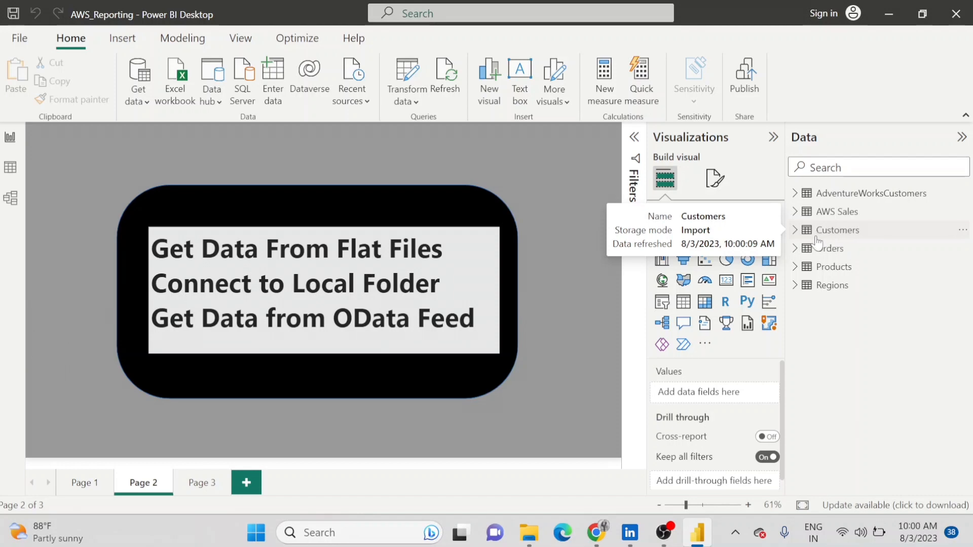
# Step: Examine the field lists of the Customers, Orders, Products and Regions tables one after another, collapsing each again
pyautogui.click(795, 231)
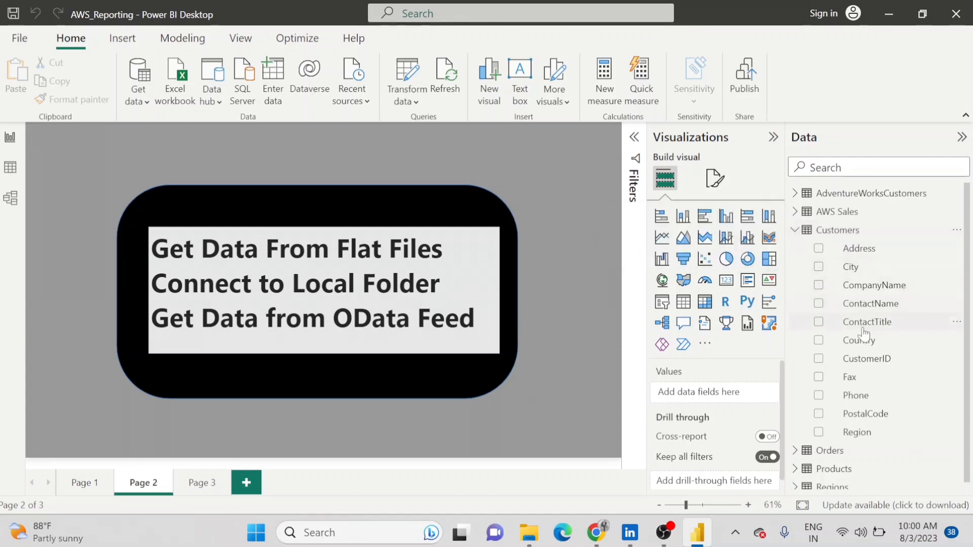
pyautogui.click(794, 230)
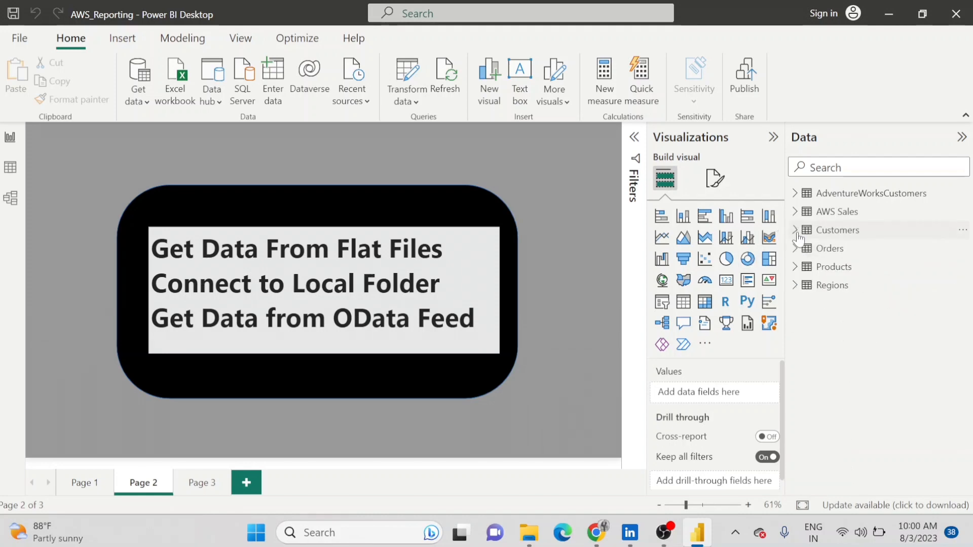
pyautogui.click(793, 249)
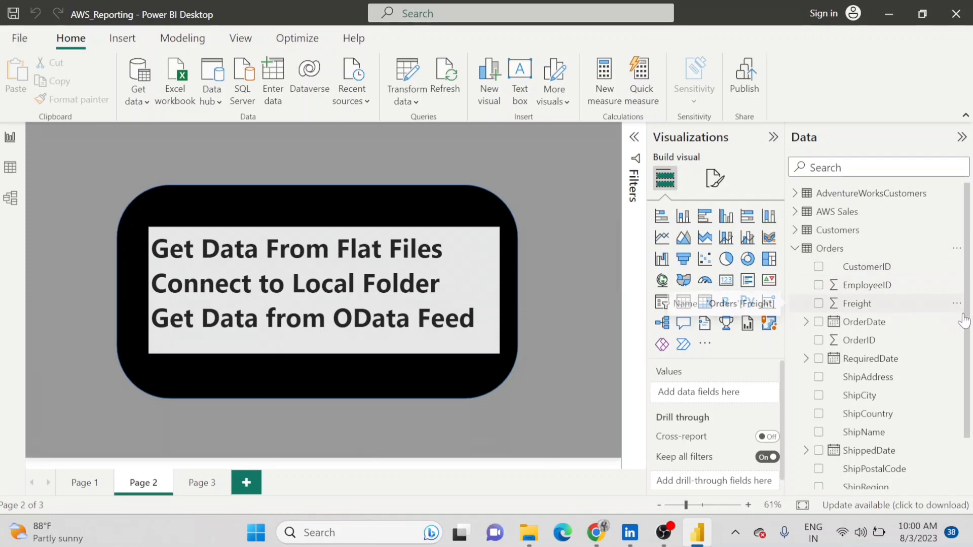
pyautogui.click(795, 248)
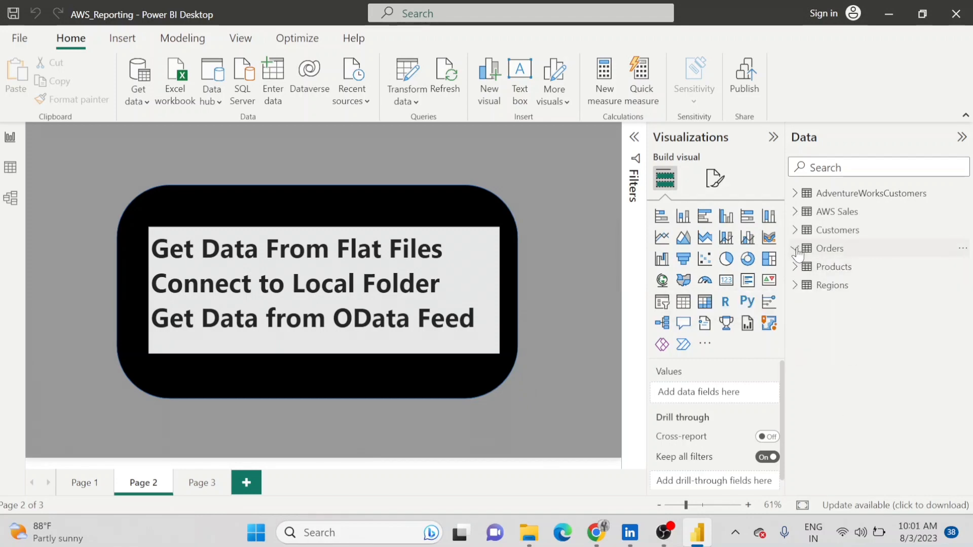
pyautogui.click(795, 267)
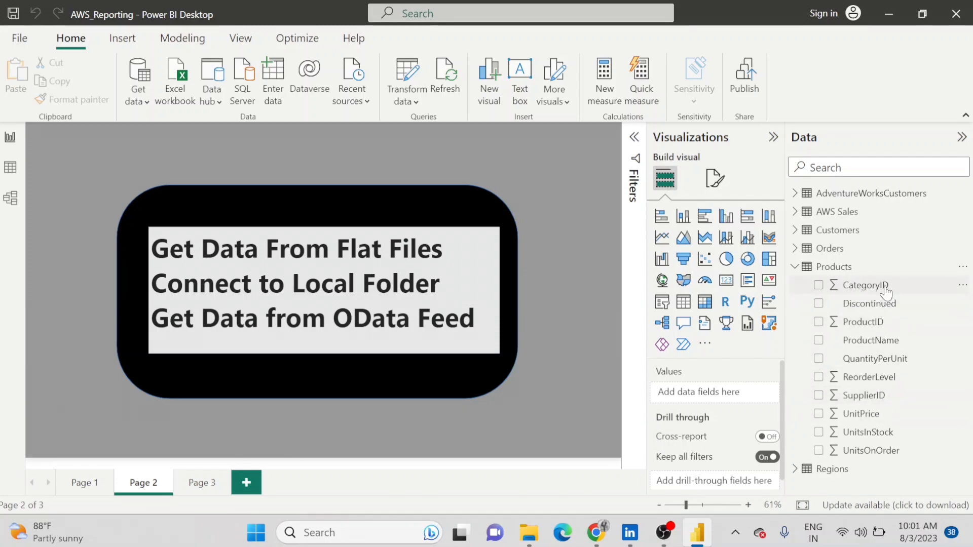
pyautogui.click(796, 268)
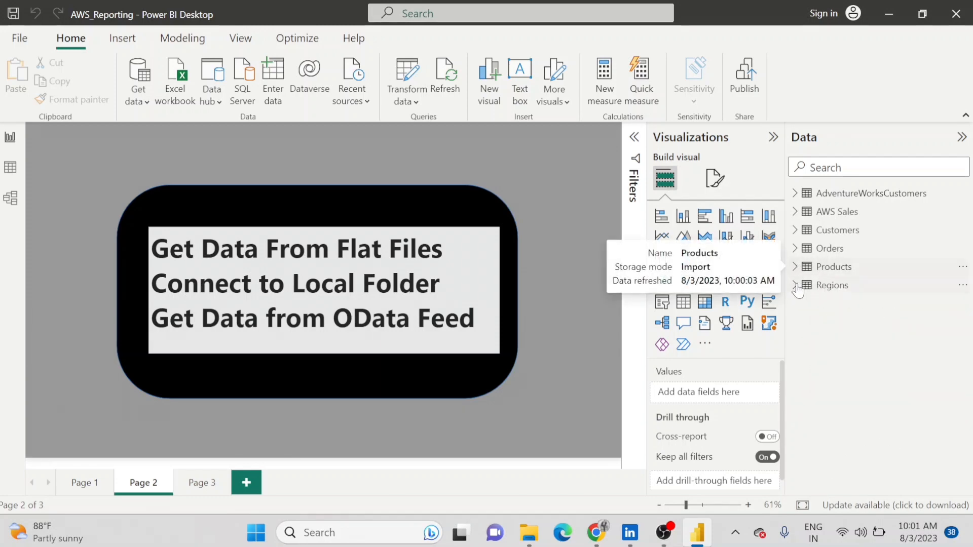
pyautogui.click(796, 285)
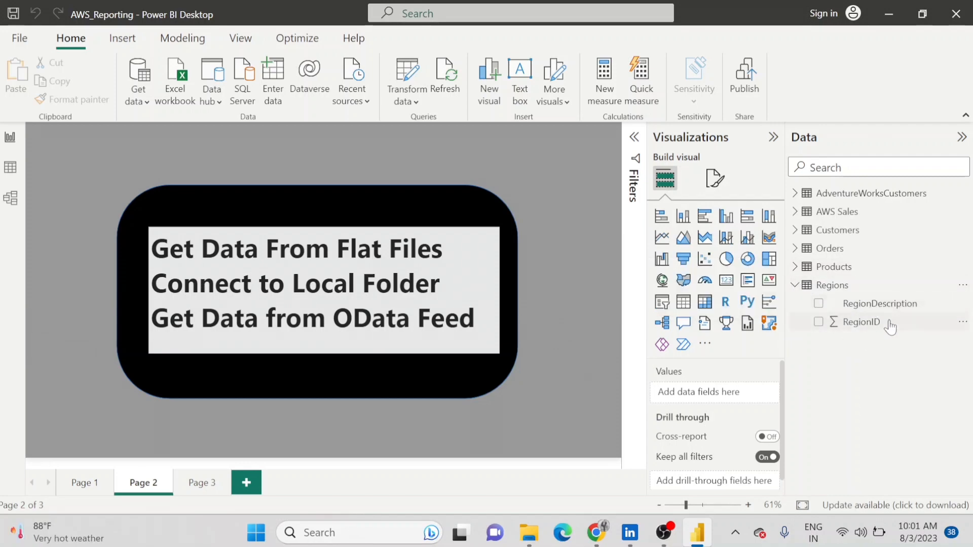
pyautogui.click(795, 286)
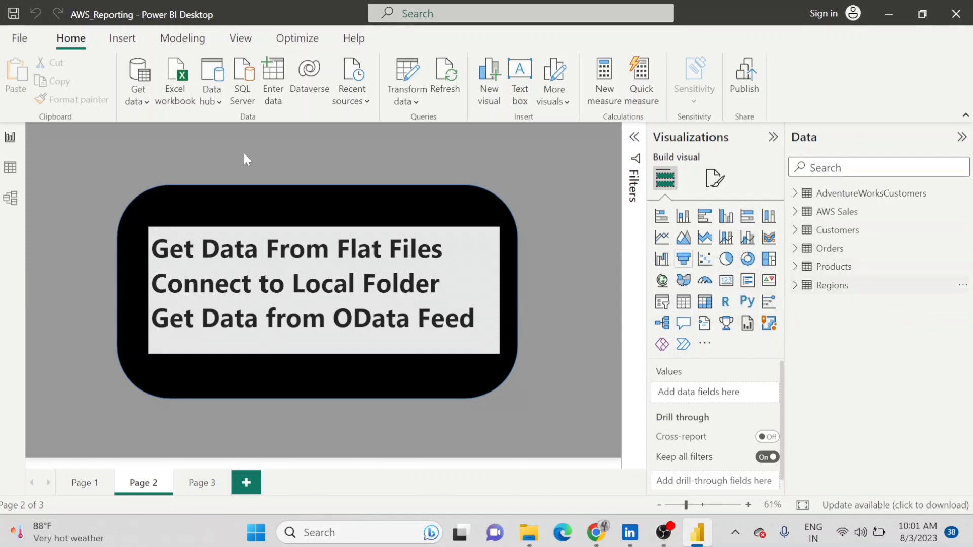
# Step: Review the rows of the Customers, Orders, Products and Regions tables in the data view and return to the report view
pyautogui.click(10, 168)
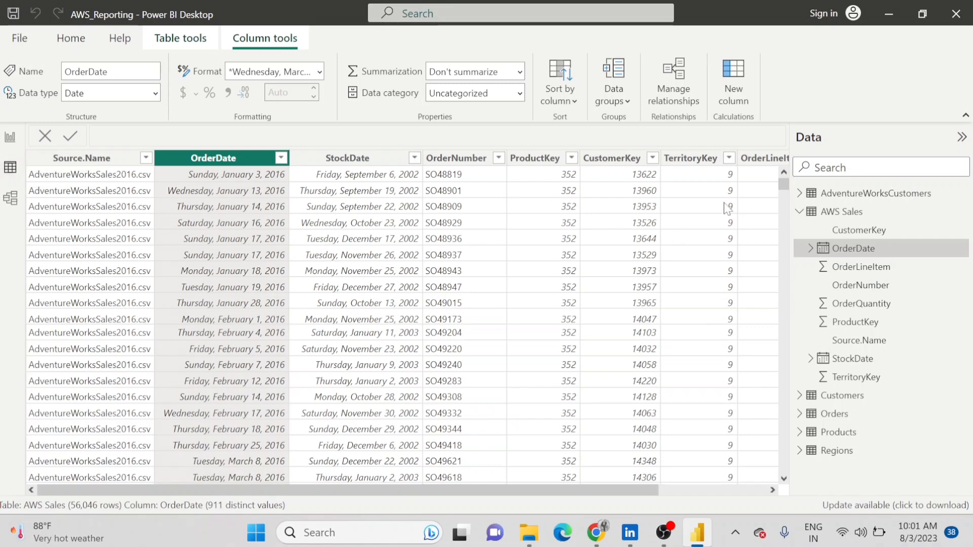
pyautogui.click(799, 211)
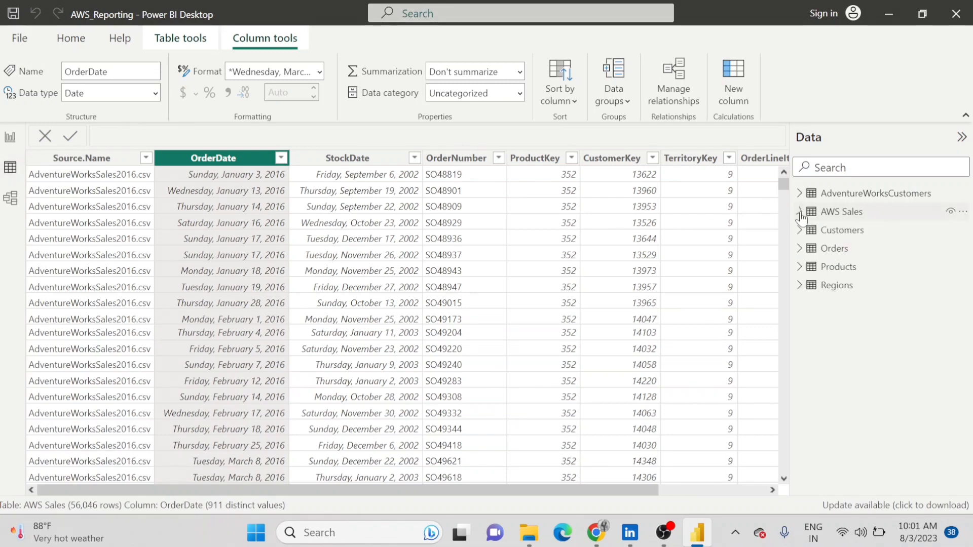
pyautogui.click(851, 236)
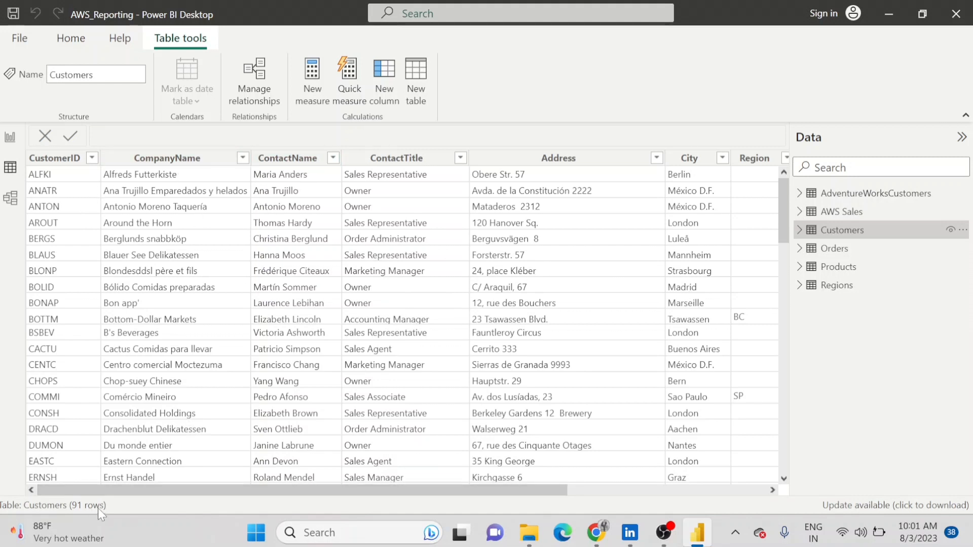
pyautogui.click(842, 248)
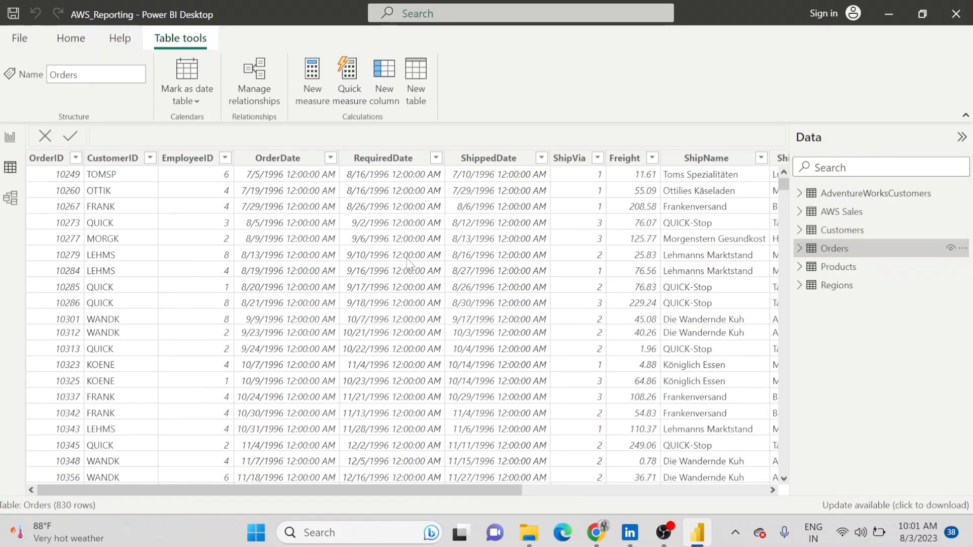
pyautogui.click(838, 267)
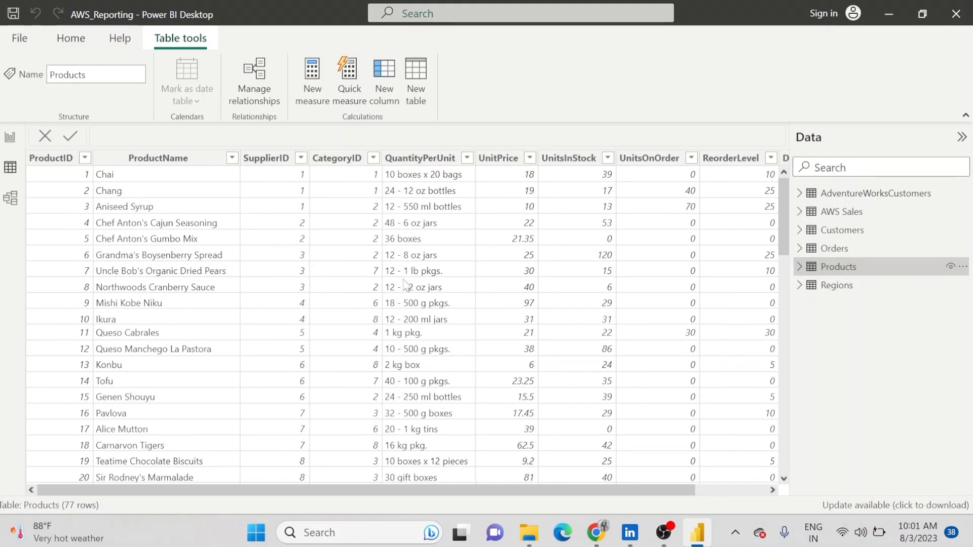
pyautogui.click(840, 288)
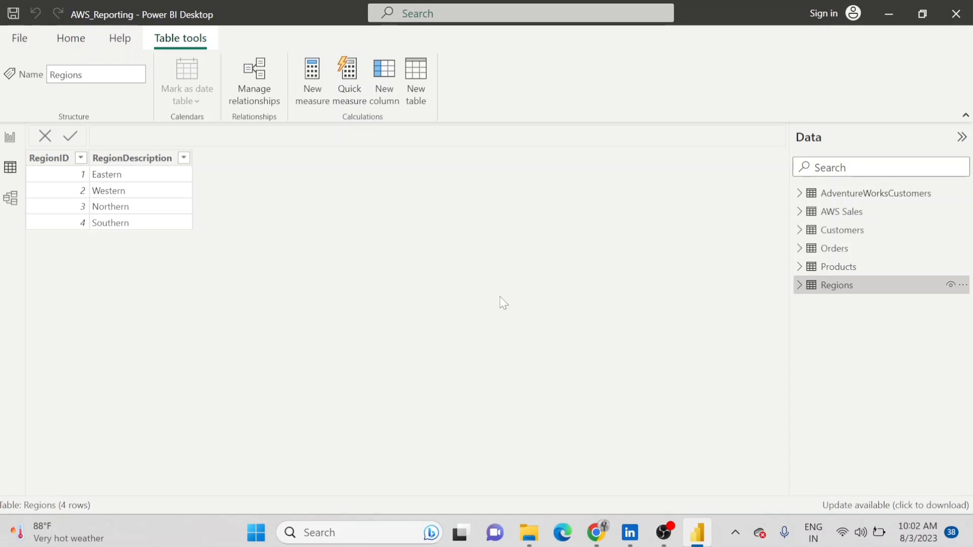
pyautogui.click(10, 138)
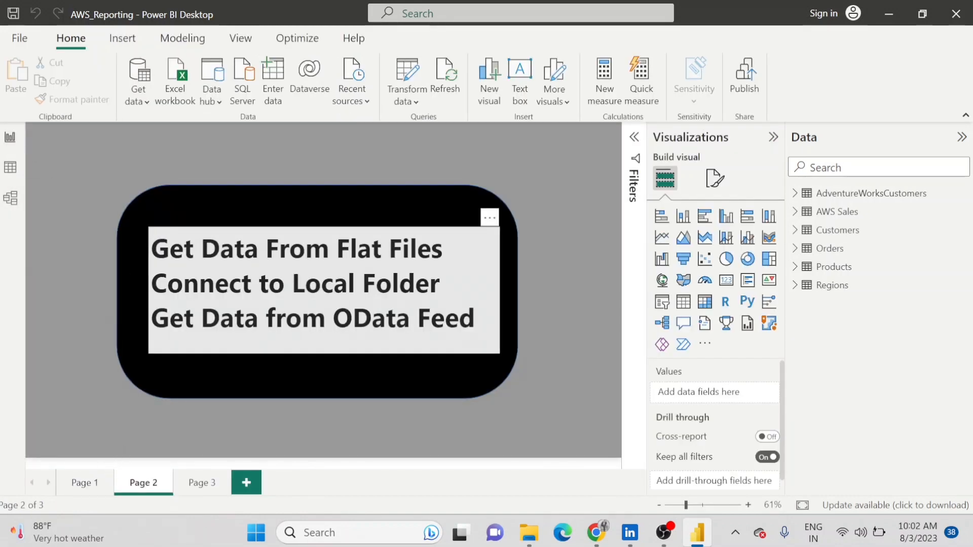